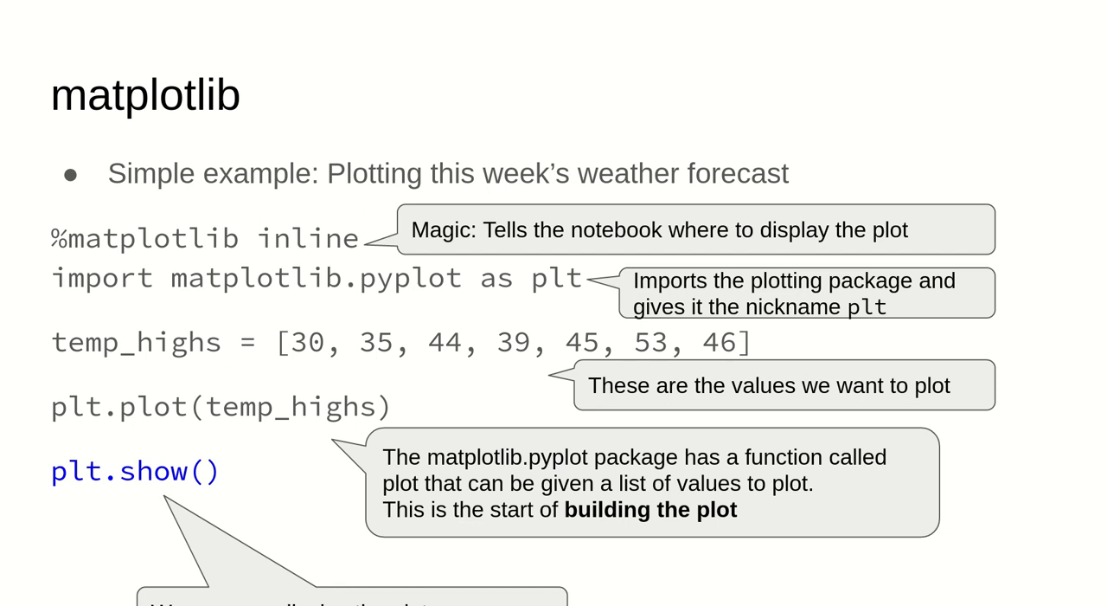
key(Right)
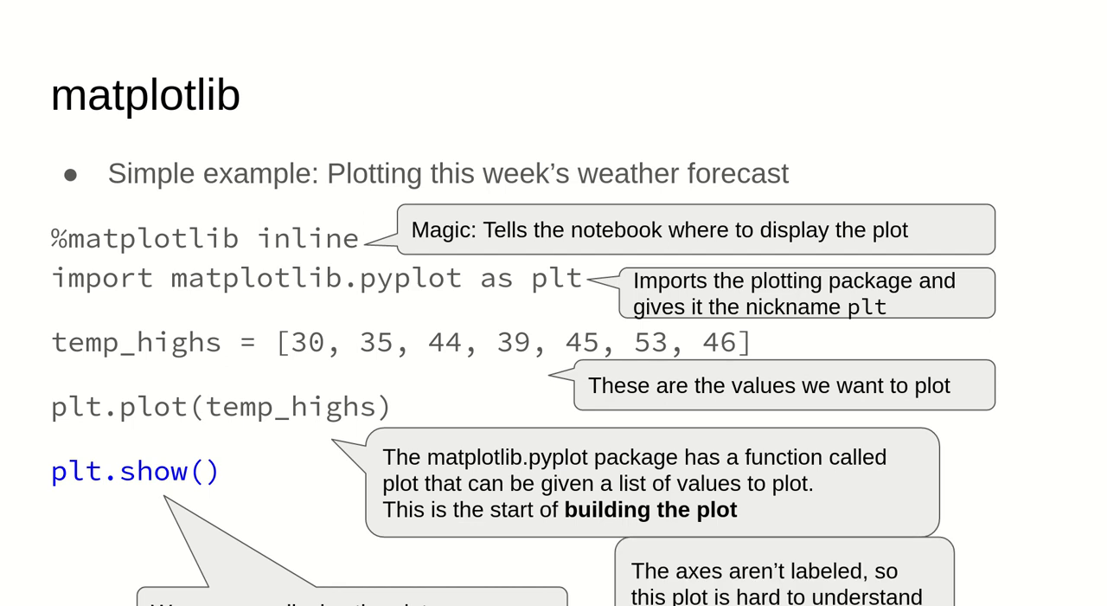